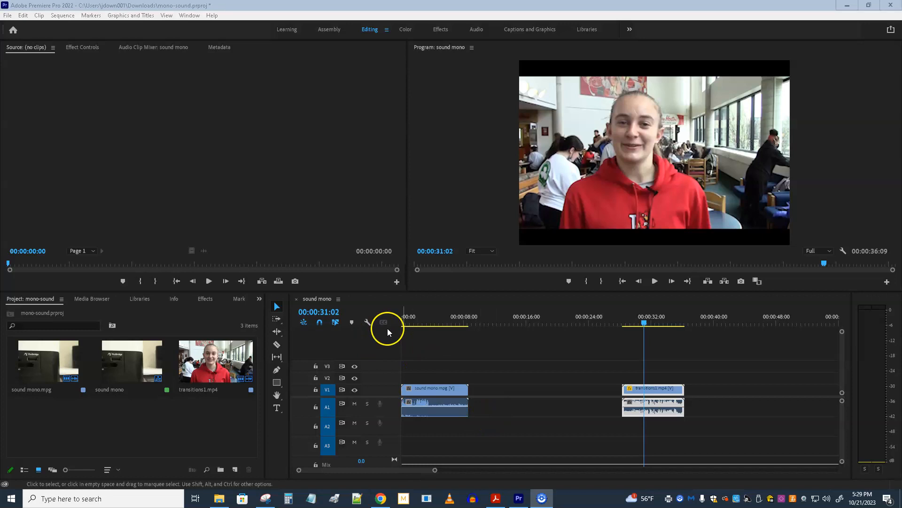
Play the sound mono.mpg clip from 00:00:01:02 to check its left and right audio levels.
left_click(426, 322)
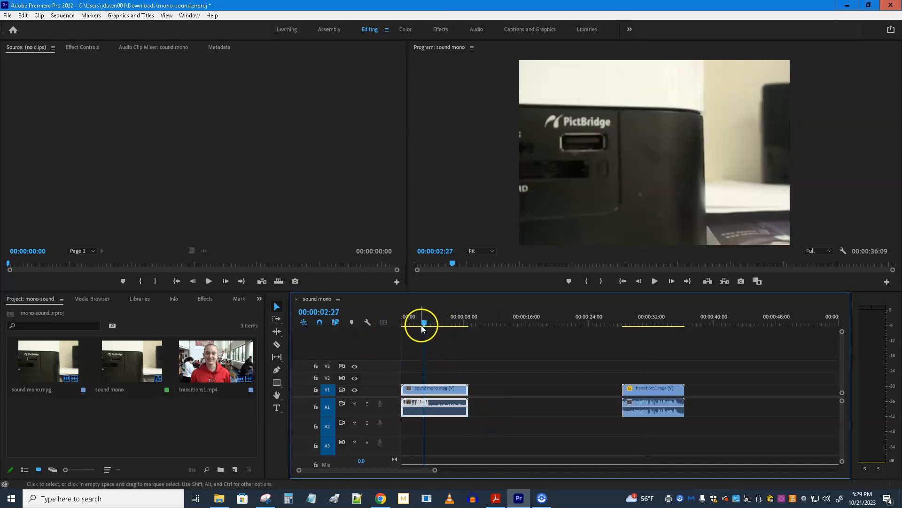
mouse_move(423, 323)
left_mouse_down()
mouse_move(407, 324)
mouse_move(459, 323)
mouse_move(431, 323)
mouse_move(400, 343)
mouse_move(410, 341)
left_mouse_up()
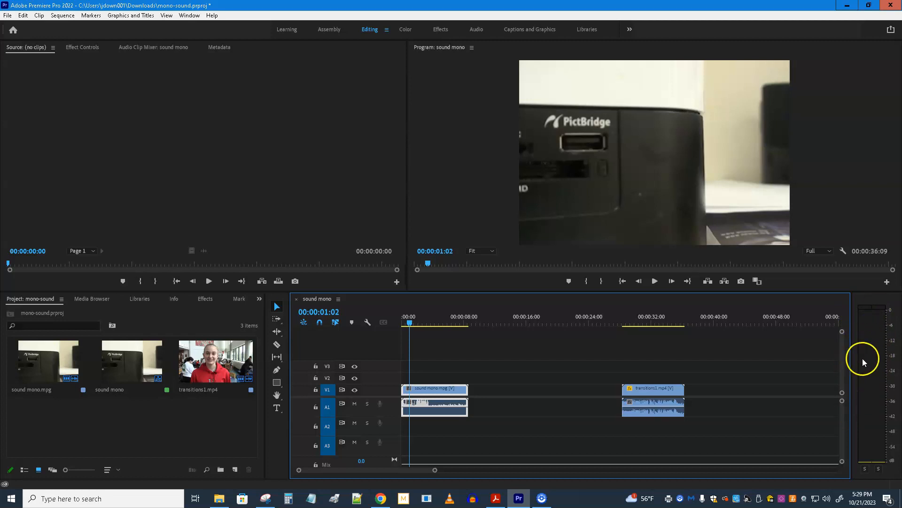
left_click(655, 281)
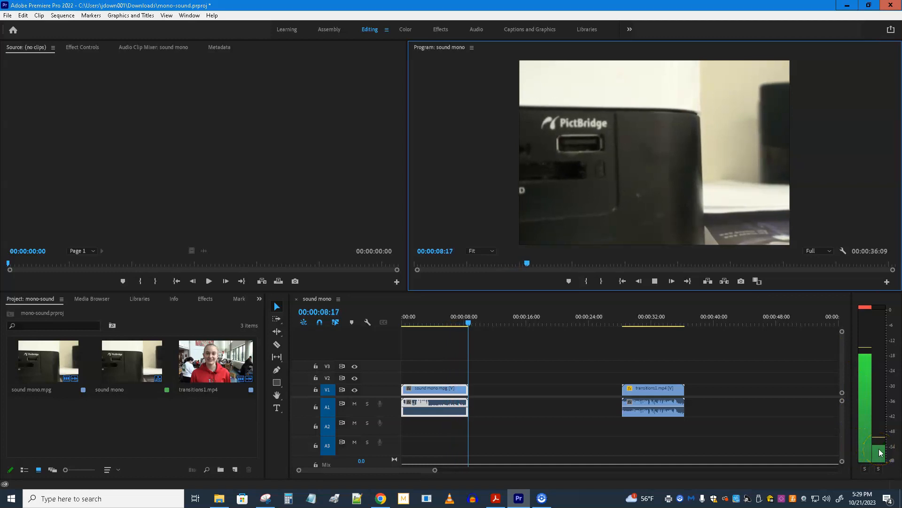
left_click(655, 282)
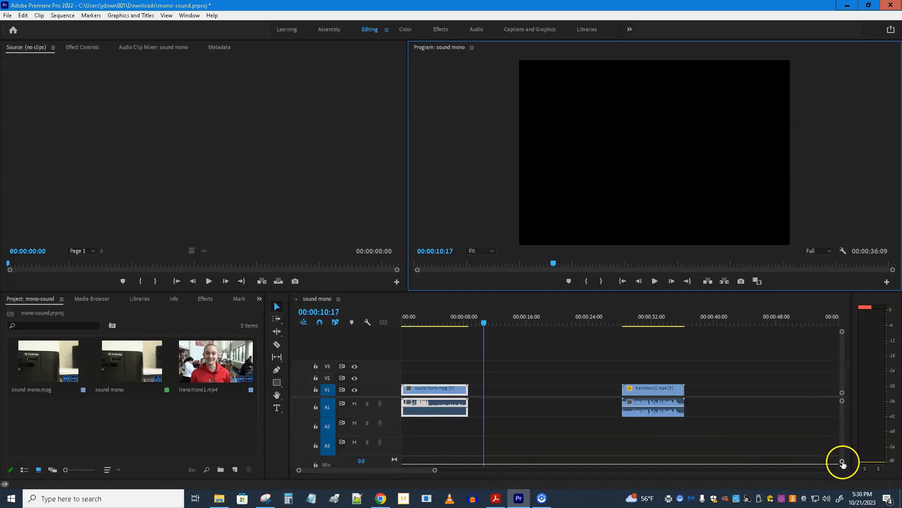
Enlarge the audio track A1 to show separate left and right channel waveforms, and select the sound mono.mpg clip.
left_click_drag(842, 461, 842, 451)
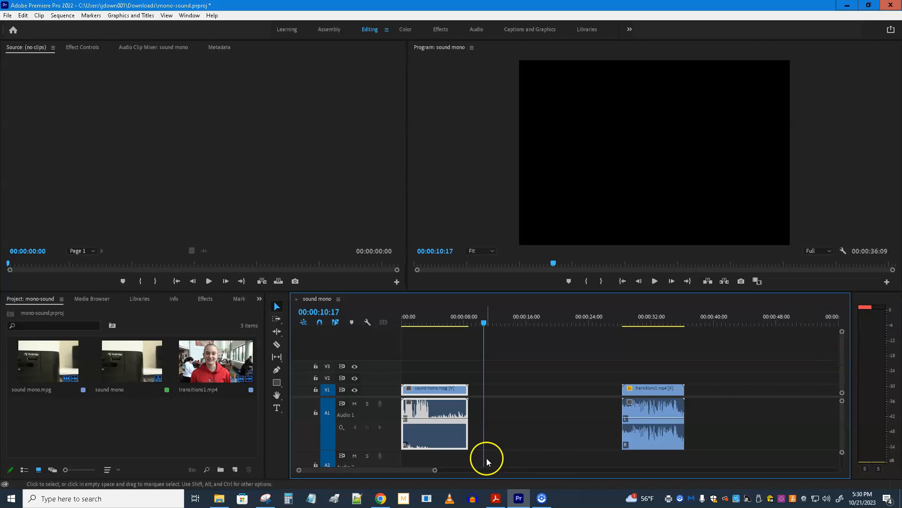
left_click(412, 443)
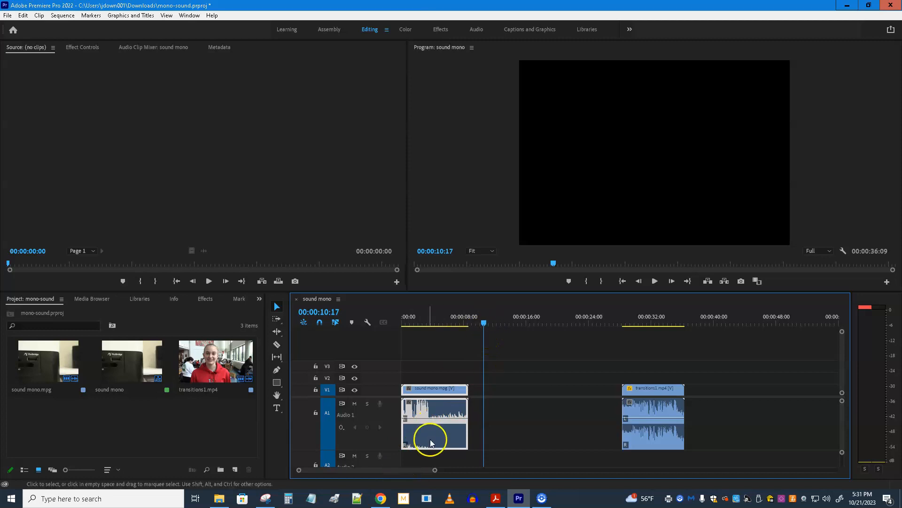
left_click(443, 433)
Switch to the Effects workspace and list the Special category of the Audio Effects.
left_click(500, 35)
left_click(443, 31)
left_click(660, 95)
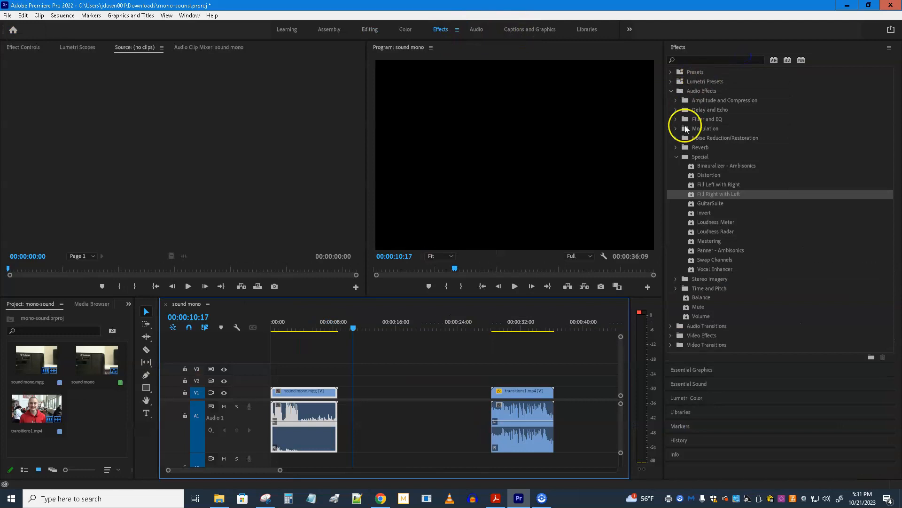
left_click(677, 157)
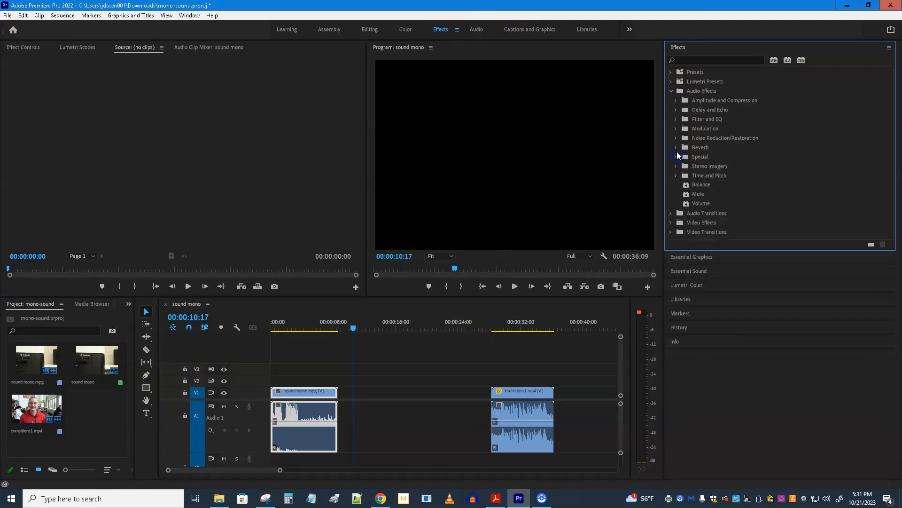
left_click(672, 92)
left_click(672, 94)
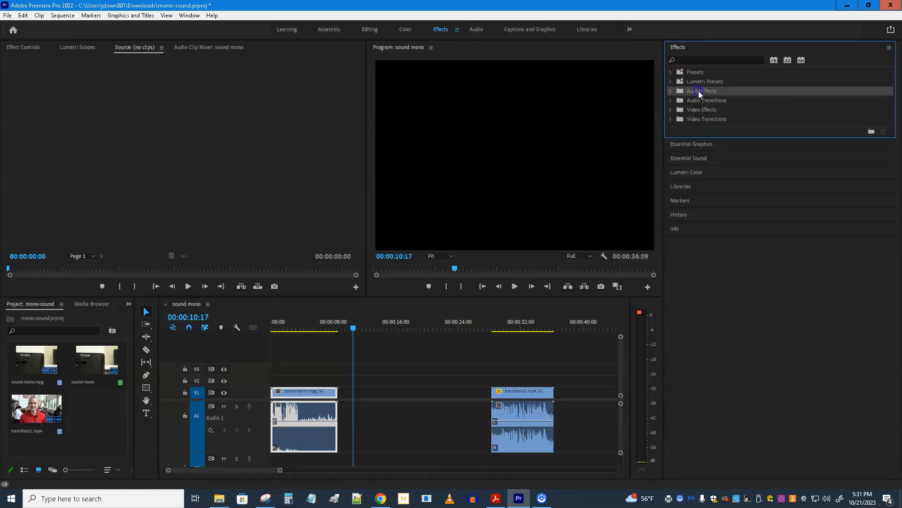
left_click(671, 92)
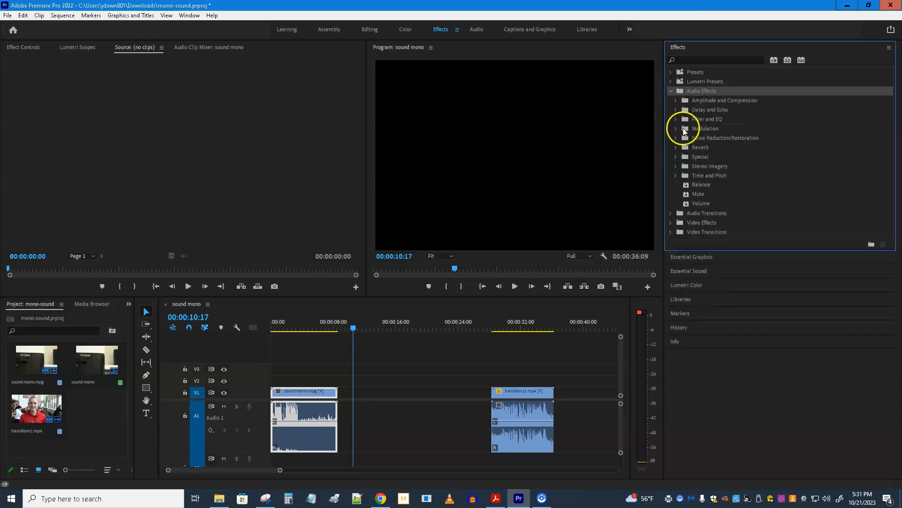
left_click(676, 158)
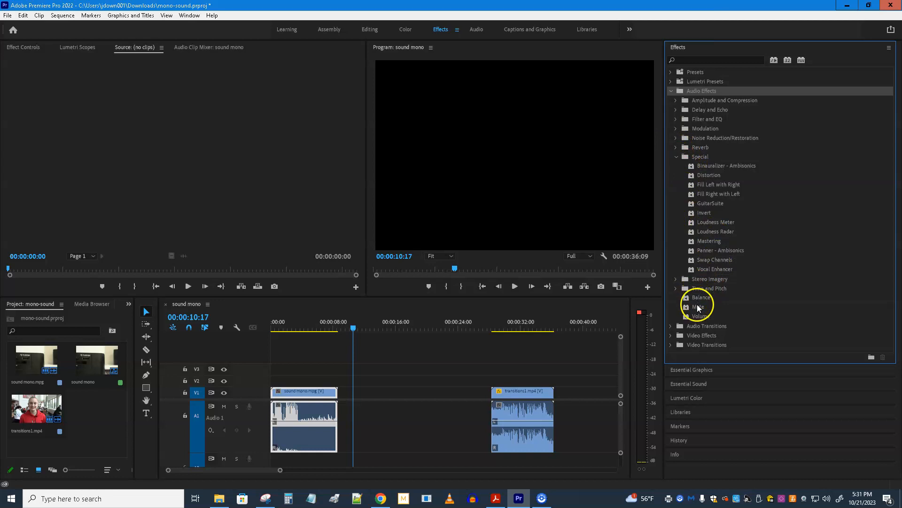
Apply the Fill Right with Left effect to the audio of the sound mono.mpg clip.
left_click(707, 316)
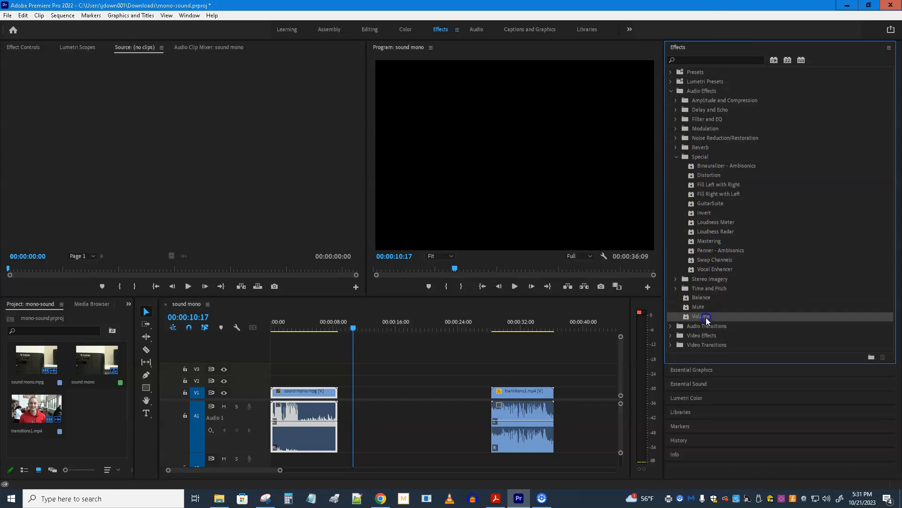
left_click(721, 262)
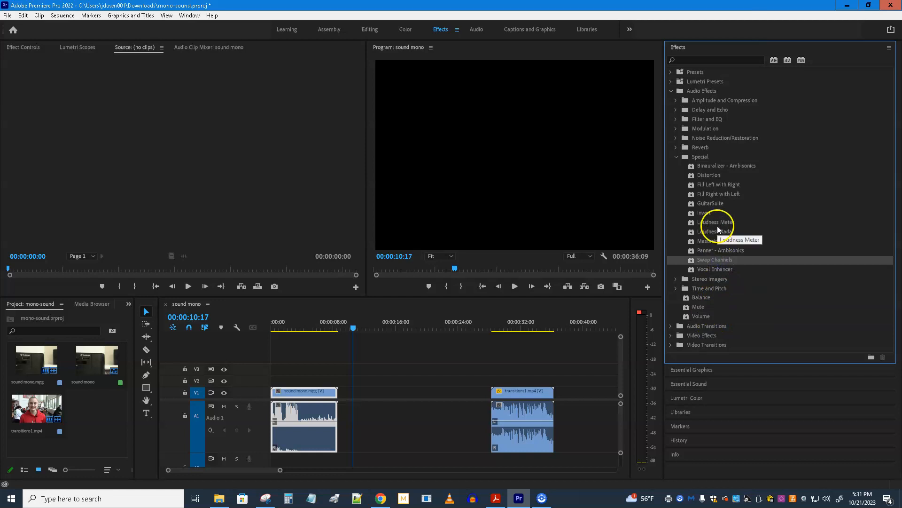
left_click(722, 184)
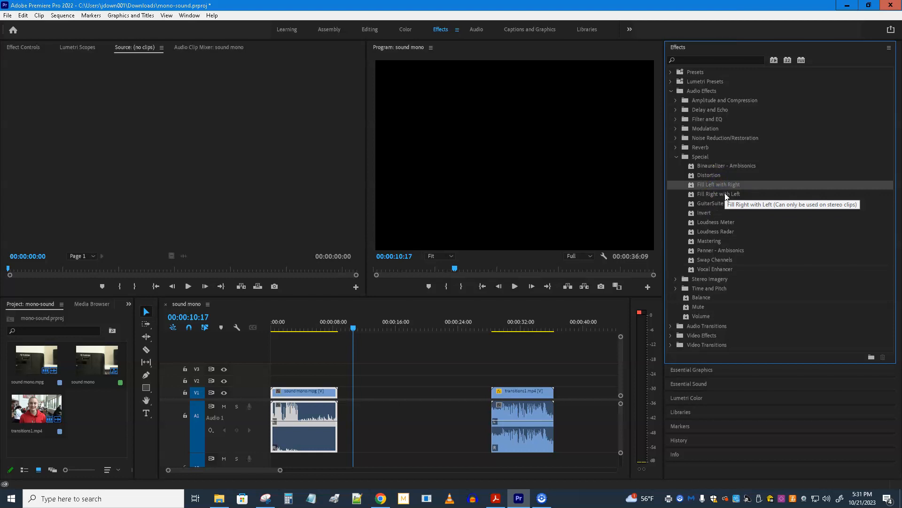
left_click(728, 196)
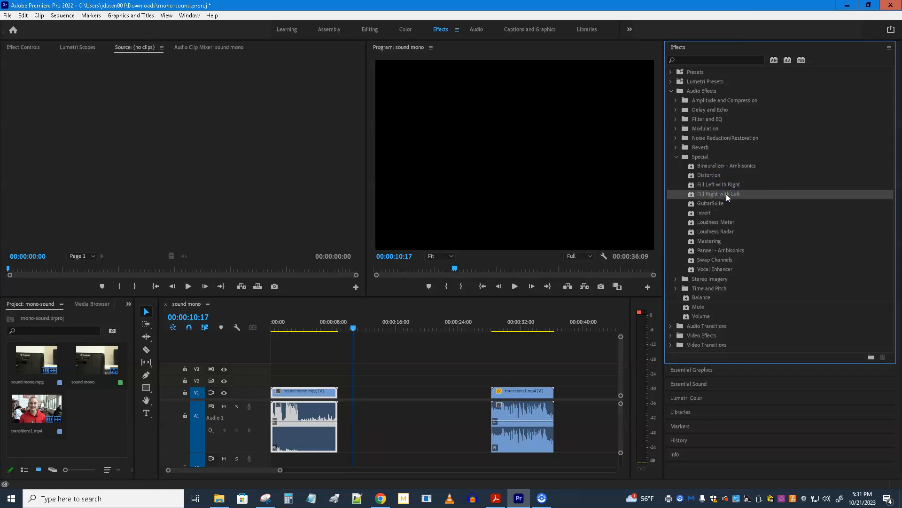
left_click_drag(723, 194, 292, 436)
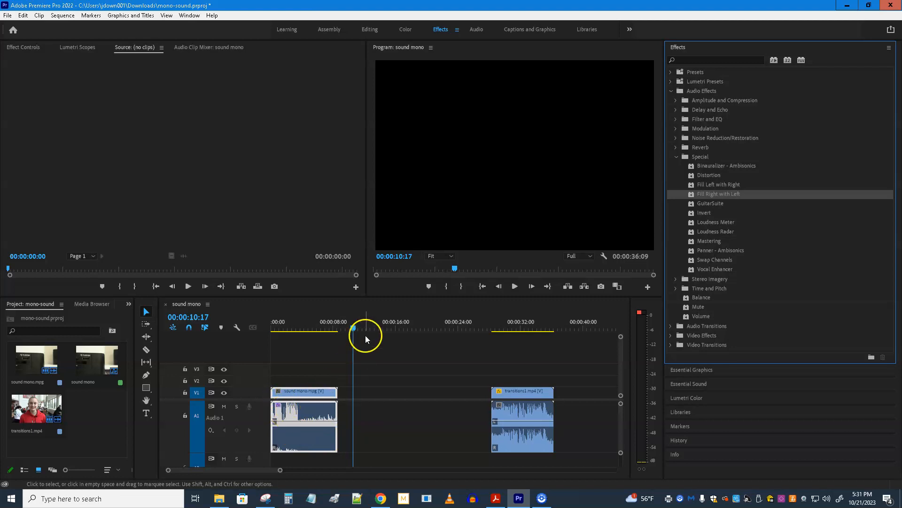
Return to the Editing workspace and play sound mono.mpg from 00:00:02:28 to check both audio channels.
left_click_drag(355, 328, 297, 329)
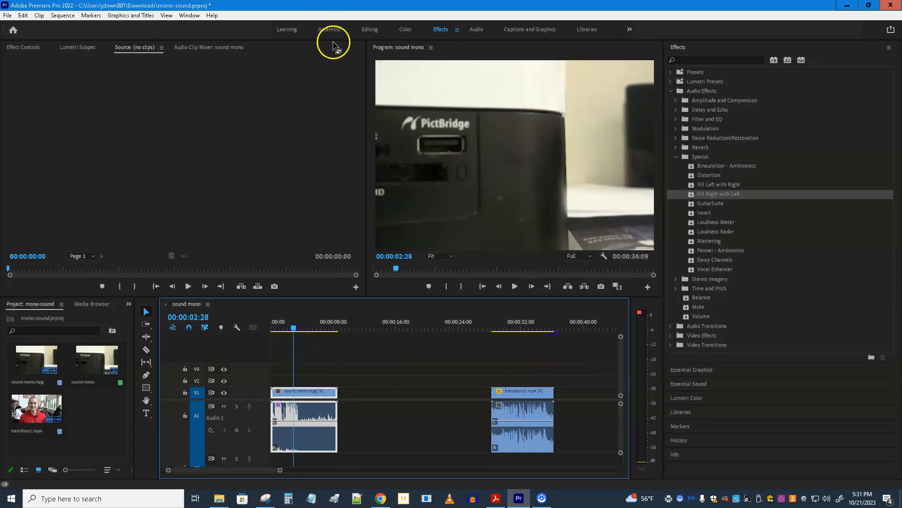
left_click(369, 29)
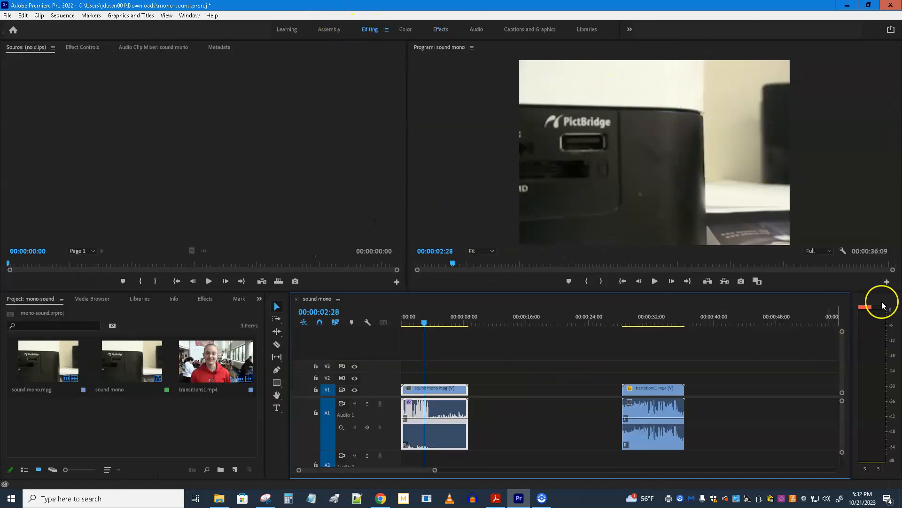
left_click(655, 281)
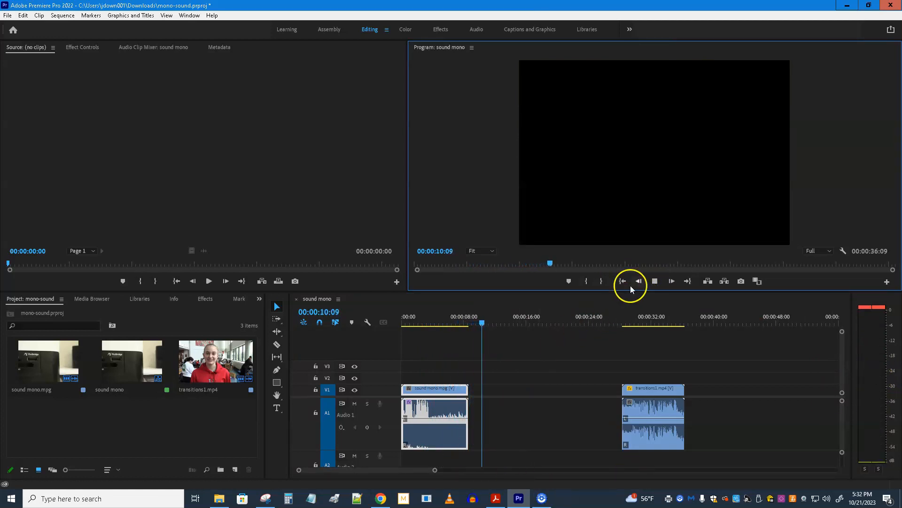
left_click(655, 280)
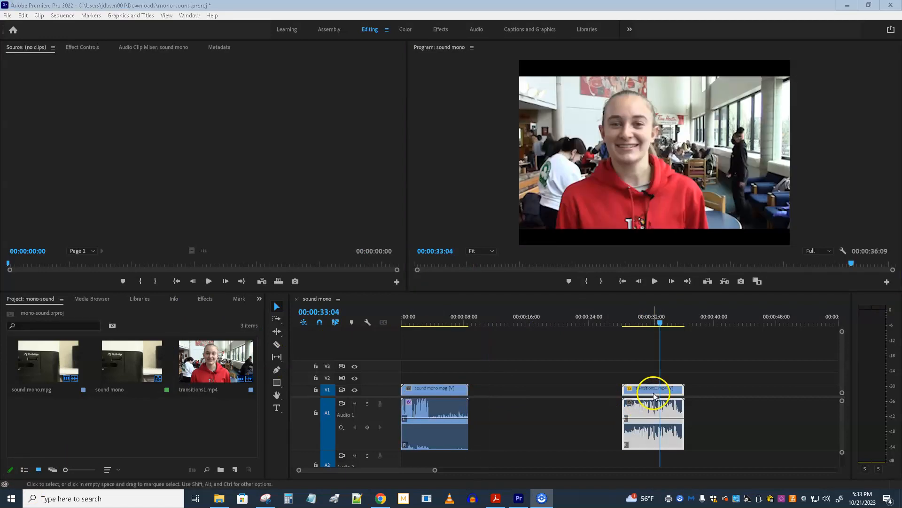
Move the transitions1.mp4 clip directly after sound mono.mpg and play it to check its audio levels.
left_click_drag(645, 391, 497, 397)
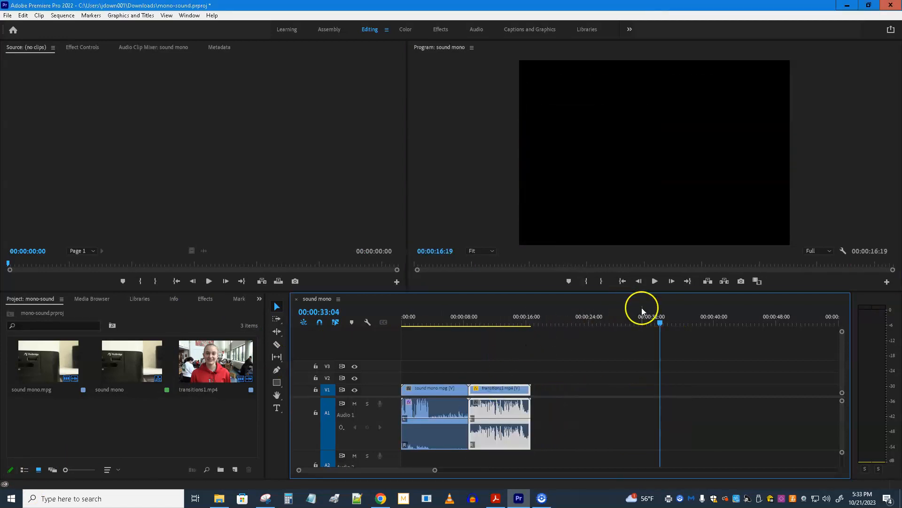
left_click_drag(660, 323, 476, 353)
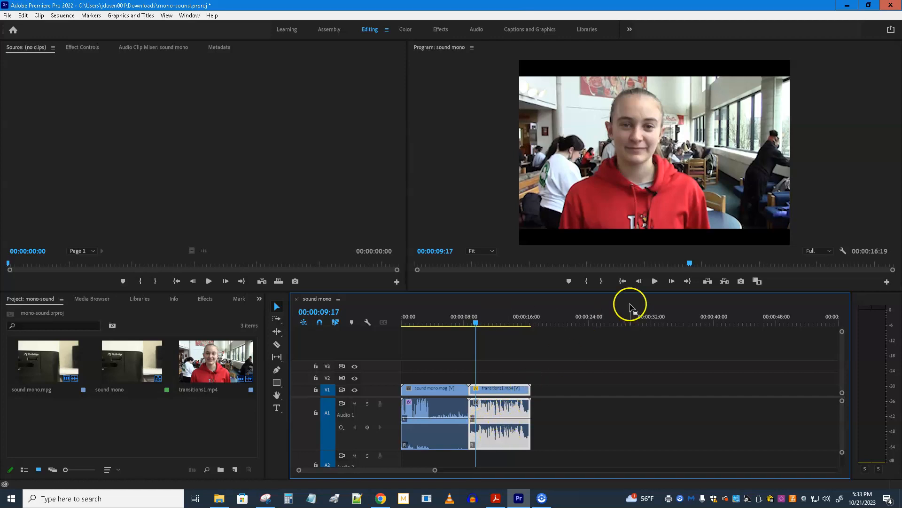
left_click(655, 280)
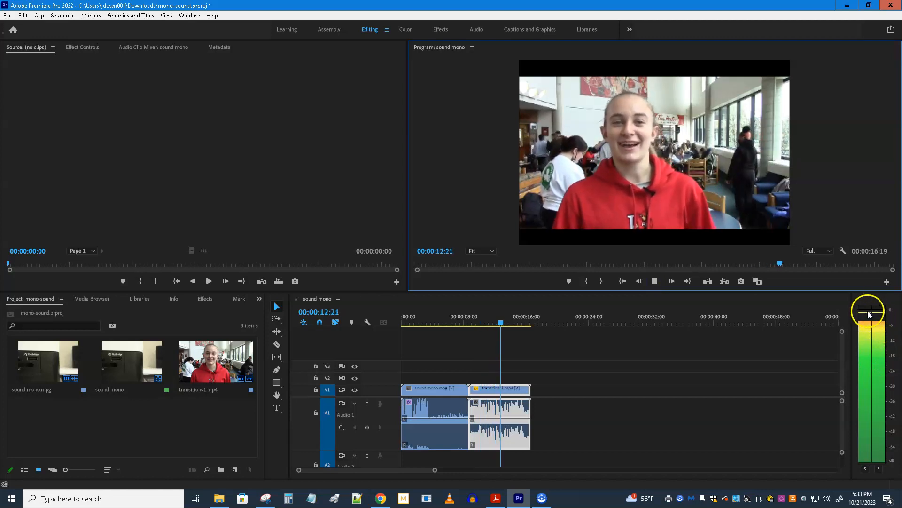
left_click(655, 281)
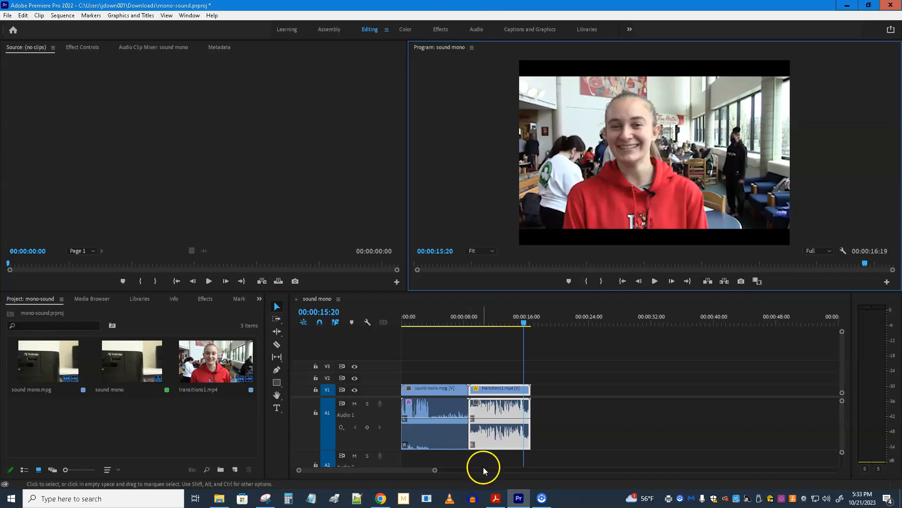
Normalize all audio peaks of the transitions1.mp4 clip to -2 dB.
left_click(495, 411)
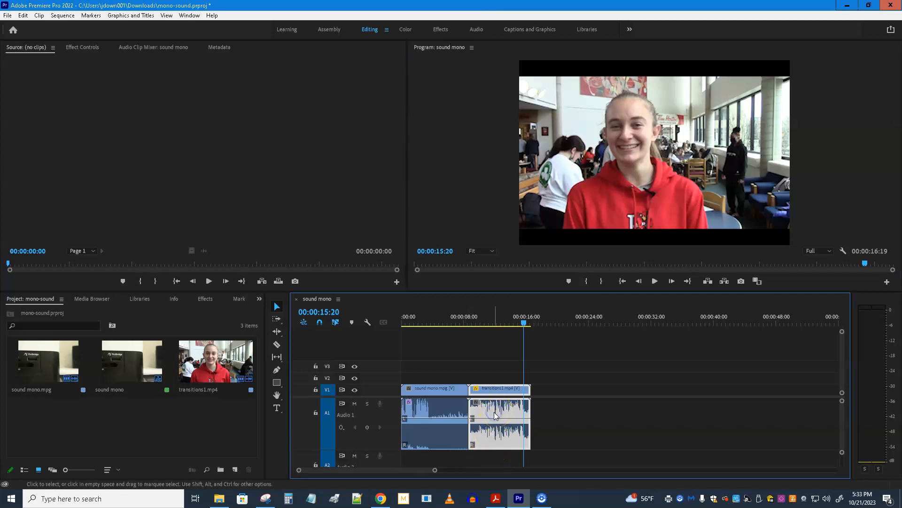
right_click(495, 411)
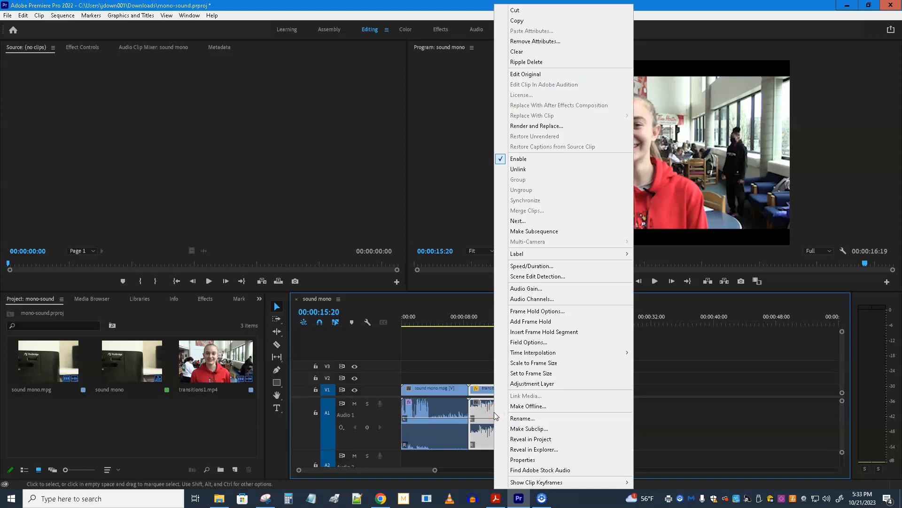
left_click(548, 290)
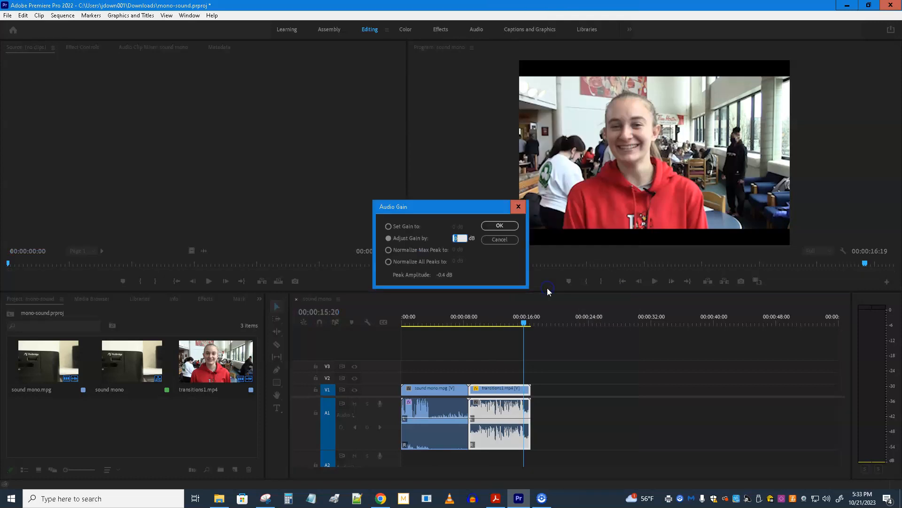
left_click(389, 250)
left_click(389, 263)
left_click(460, 263)
type("-2")
left_click(500, 226)
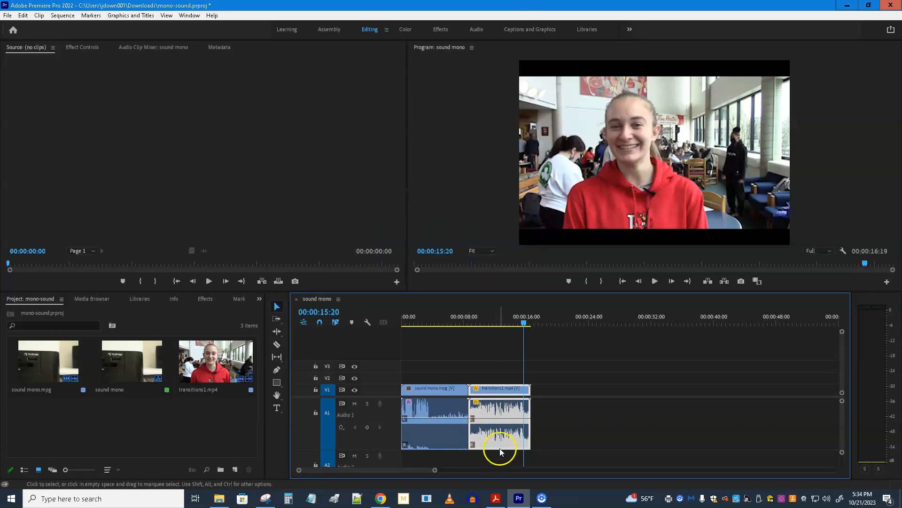
Play transitions1.mp4 from 00:00:09:19 to check its audio levels after normalizing.
left_click_drag(524, 320, 477, 321)
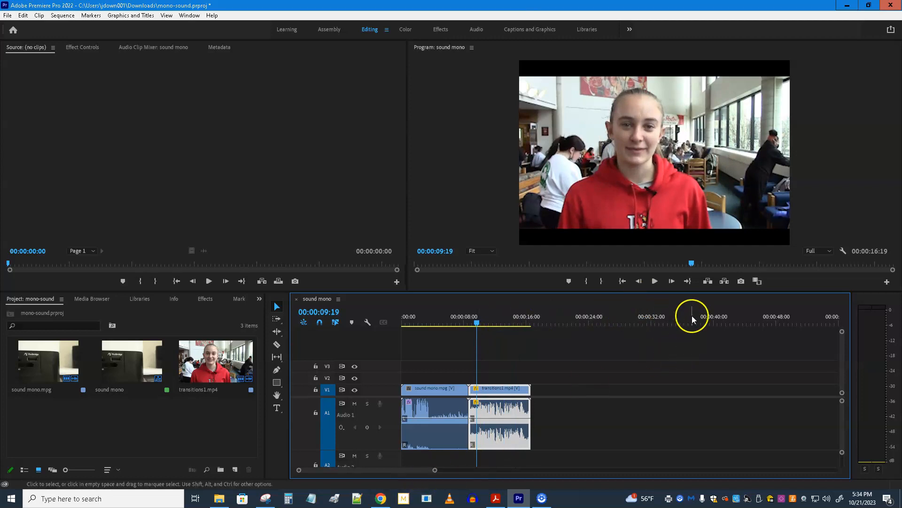
left_click(656, 281)
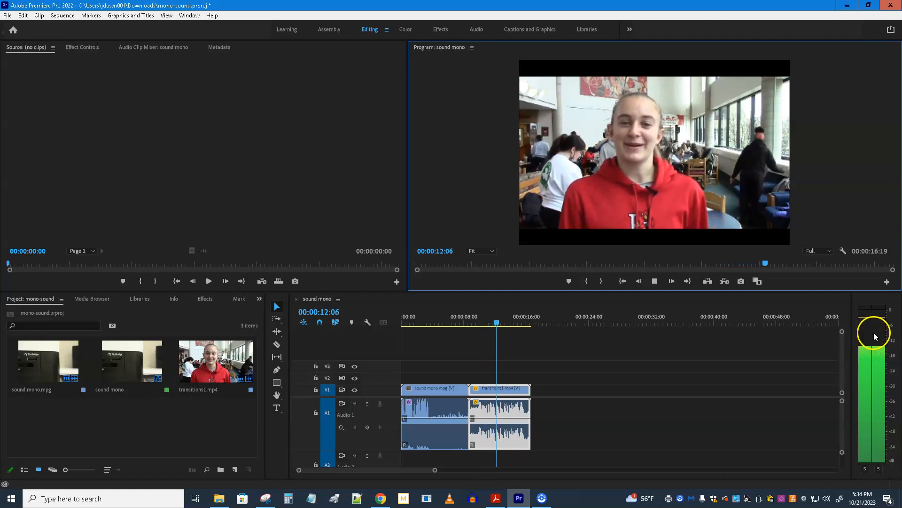
left_click(655, 281)
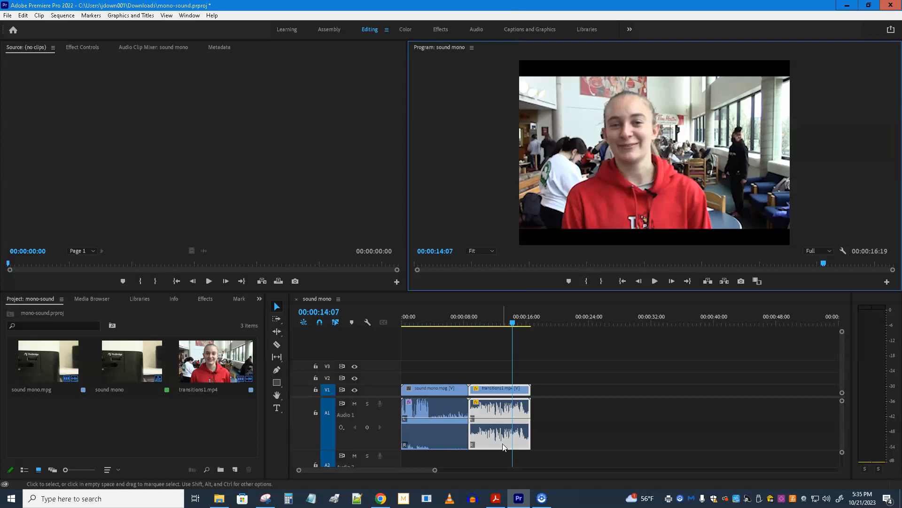
Set the transitions1.mp4 clip's speed to 200% and play it from 00:00:08:25 to check the faster audio.
left_click(513, 325)
left_click_drag(512, 321, 470, 326)
left_click(520, 400)
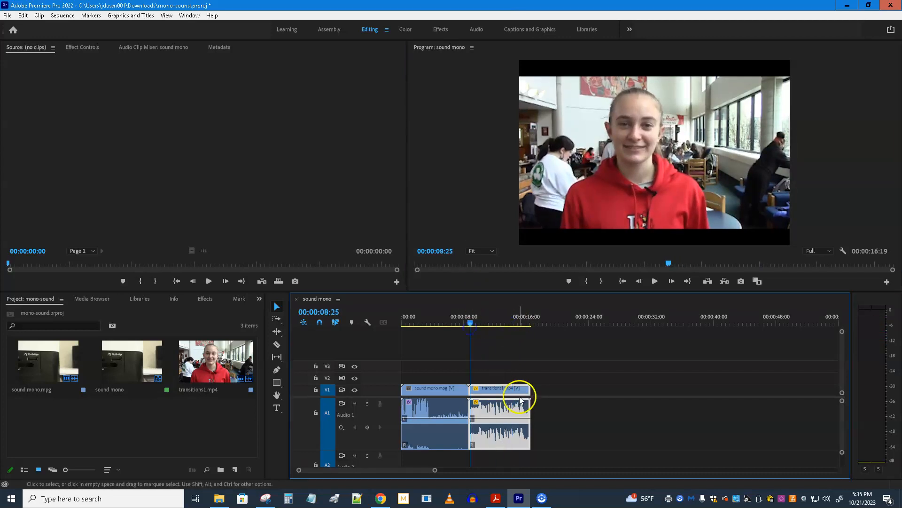
right_click(499, 413)
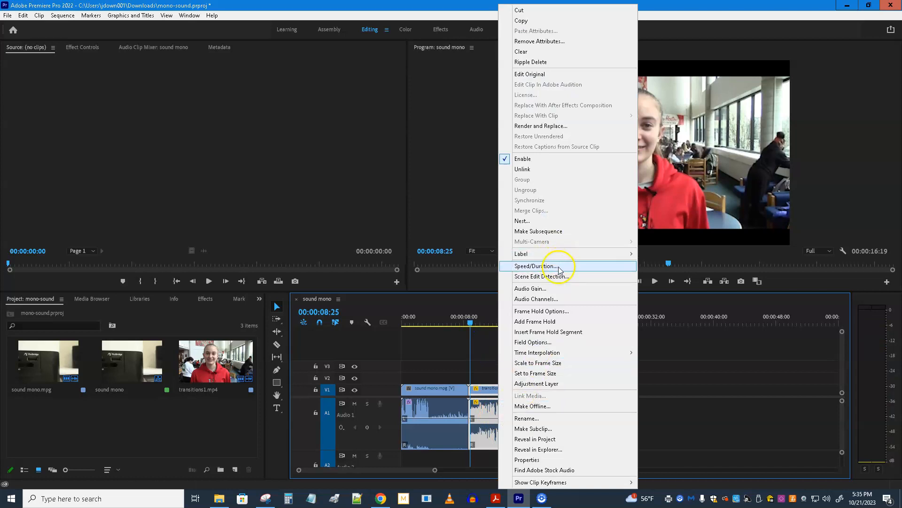
left_click(532, 266)
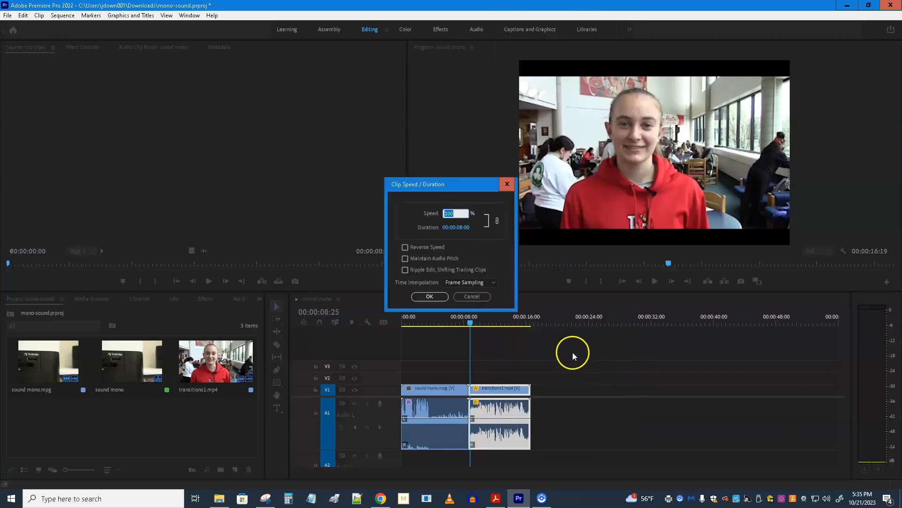
type("0.1")
type("2")
type("0")
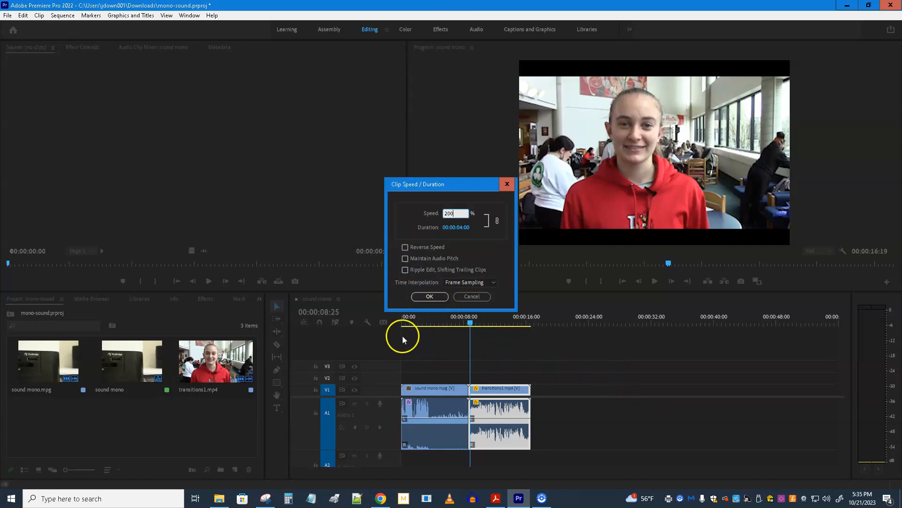
left_click(429, 297)
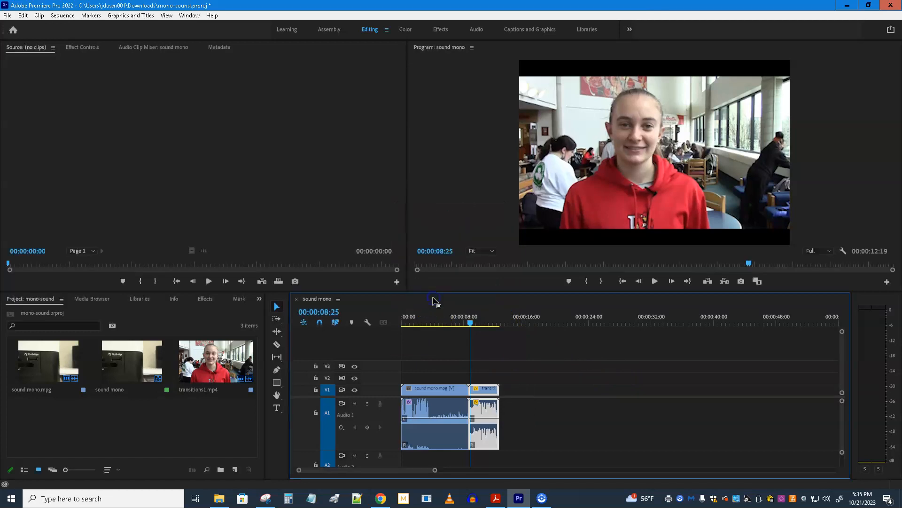
left_click(655, 282)
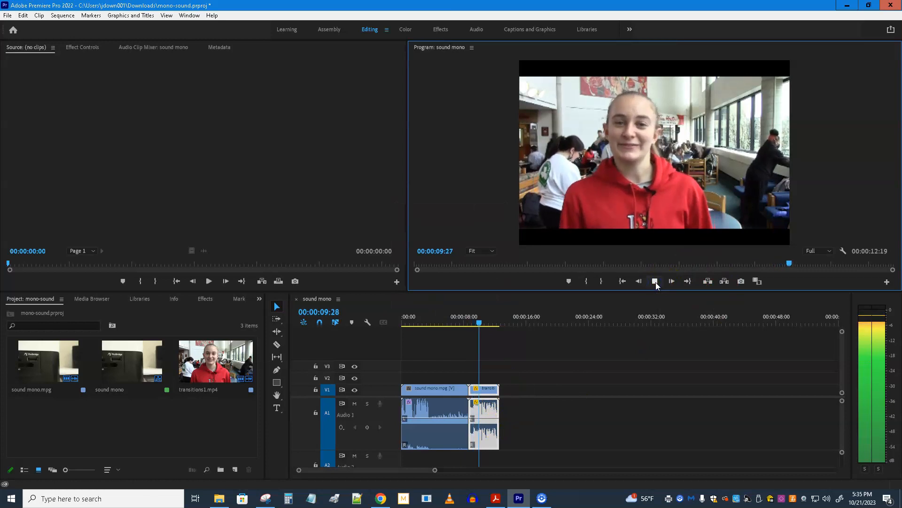
left_click(656, 281)
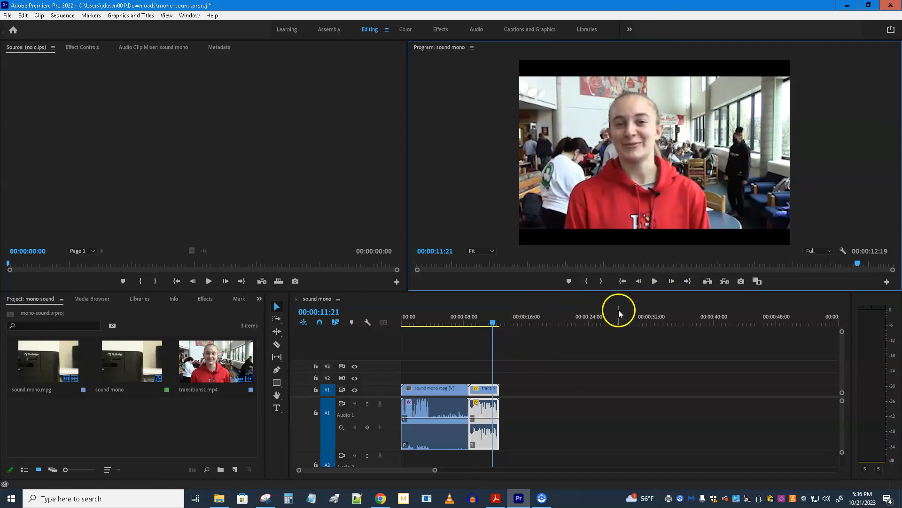
Set the transitions1.mp4 clip's speed to 200% with Maintain Audio Pitch enabled.
right_click(479, 412)
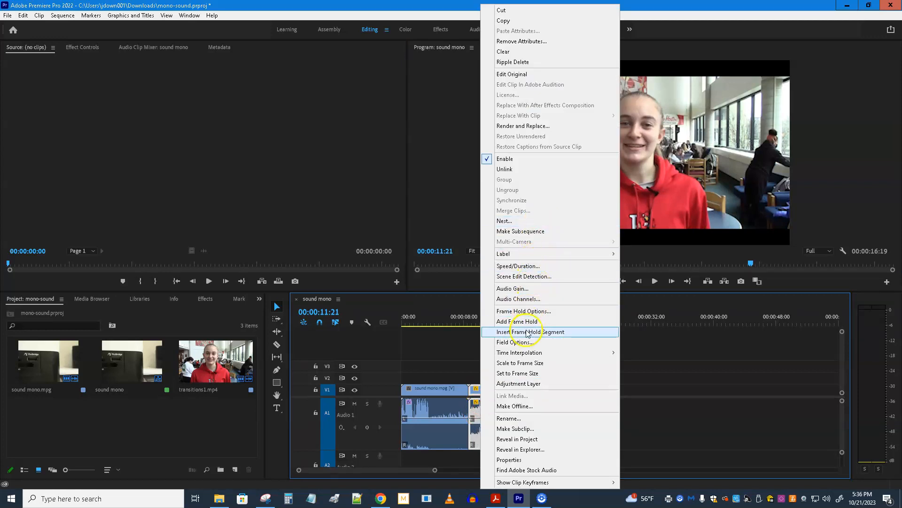
left_click(517, 266)
type("0.1")
left_click(481, 232)
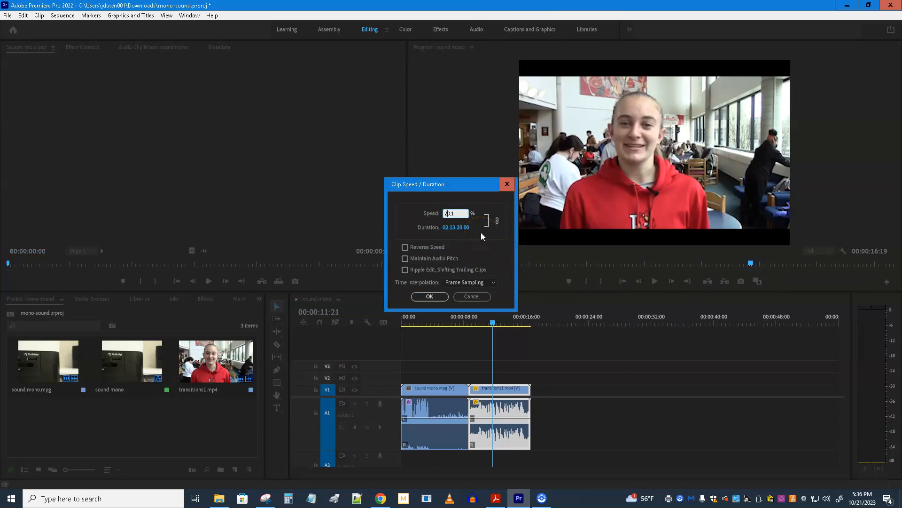
left_click(406, 259)
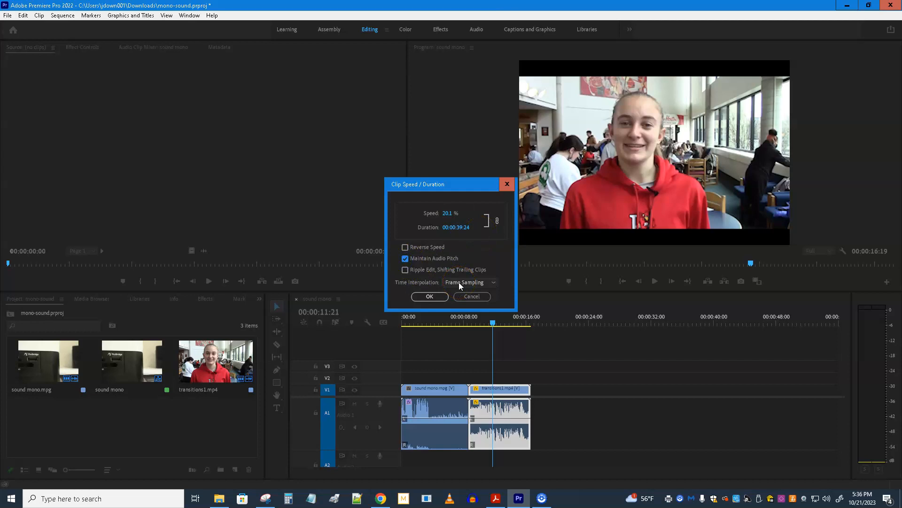
left_click(448, 214)
left_click(450, 214)
type("0")
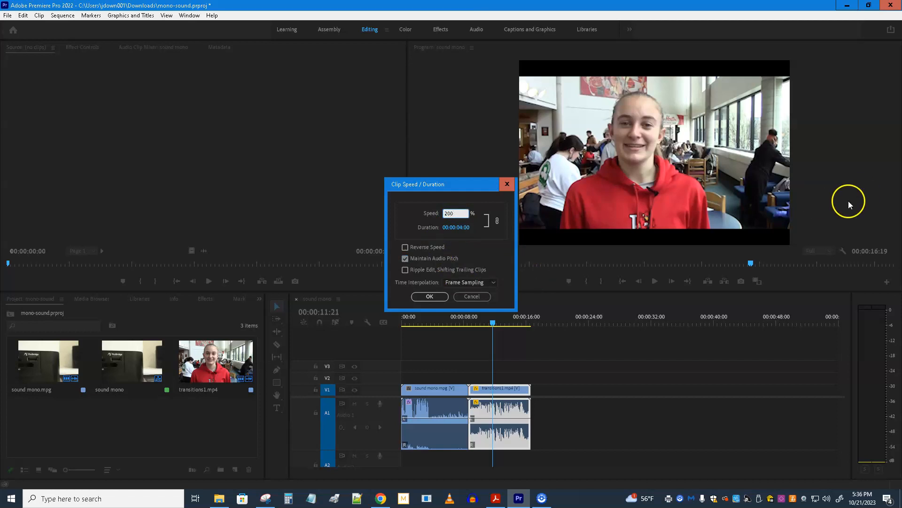
left_click(501, 254)
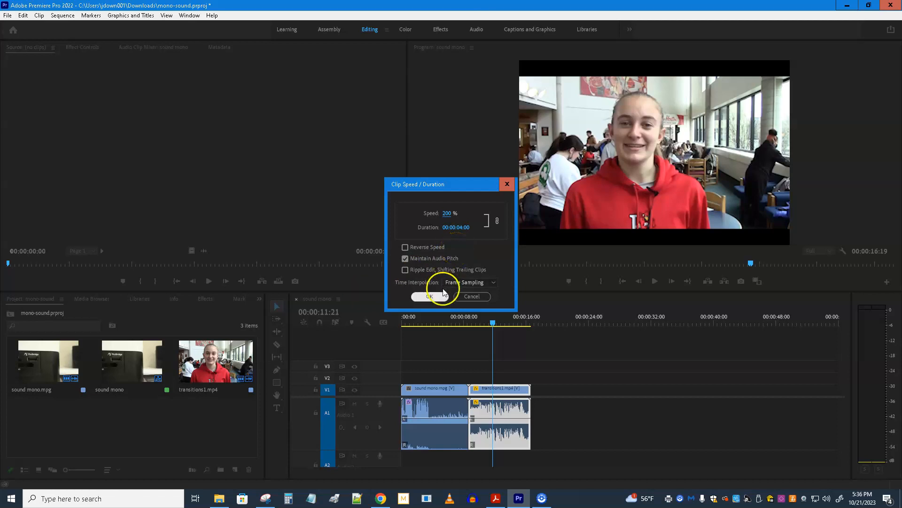
left_click(429, 296)
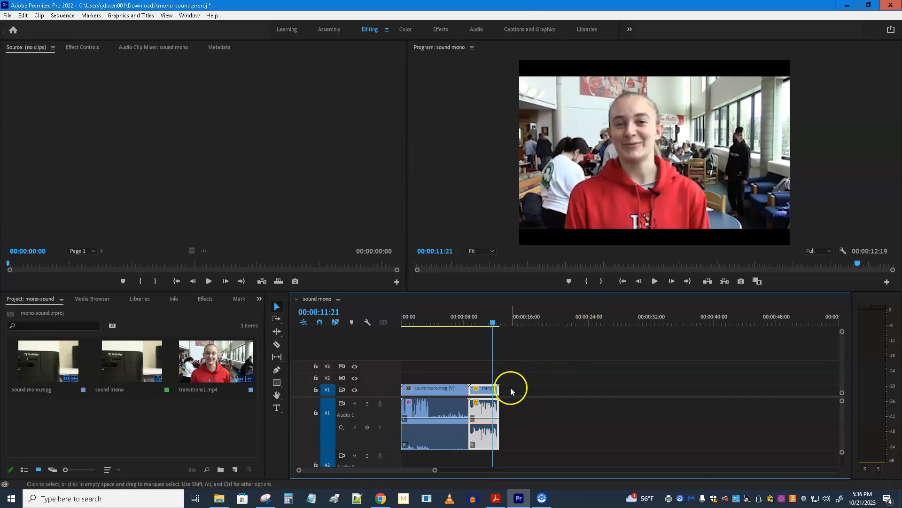
Play transitions1.mp4 from 00:00:08:29 to check the pitch of the sped-up audio.
left_click_drag(488, 323, 471, 327)
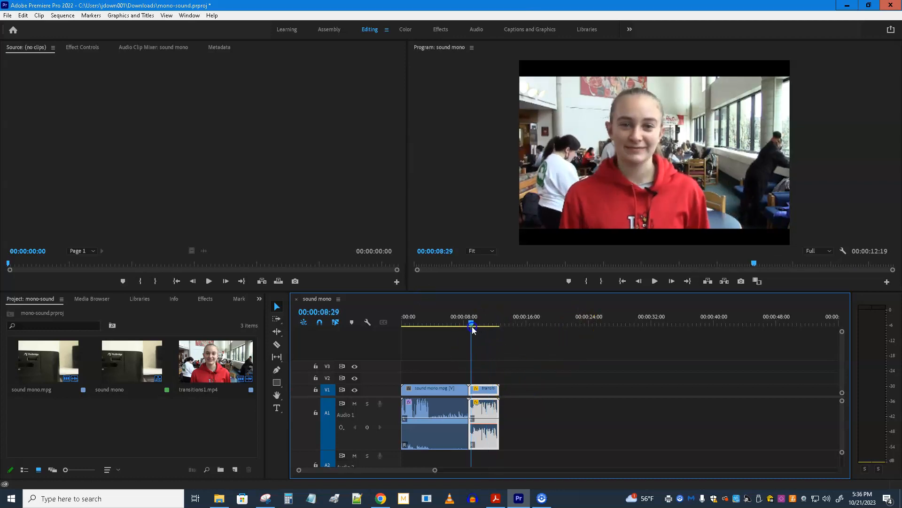
left_click(656, 281)
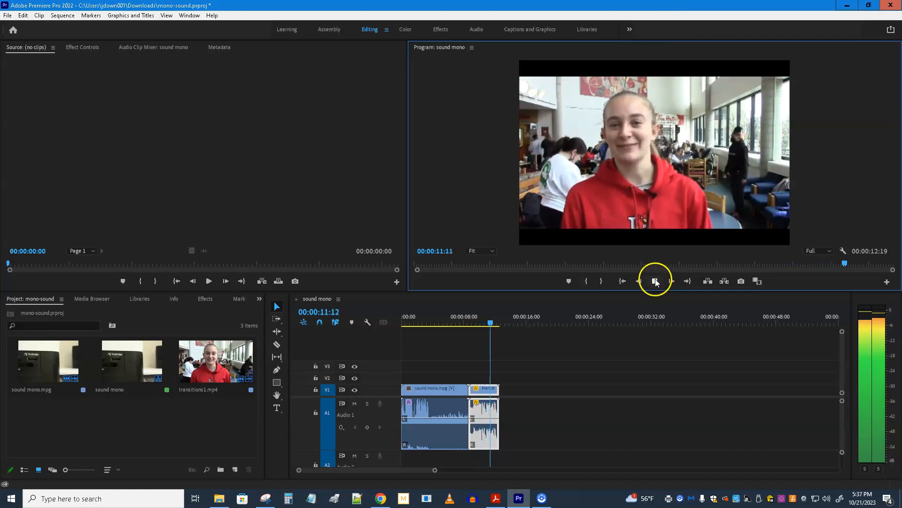
left_click(655, 281)
left_click(618, 371)
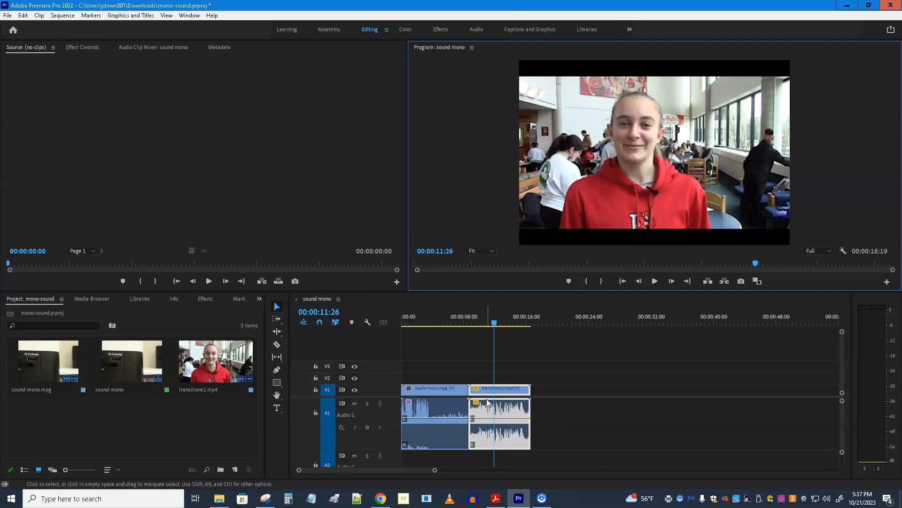
Slow the transitions1.mp4 clip to 50% speed without maintaining the audio pitch.
right_click(487, 400)
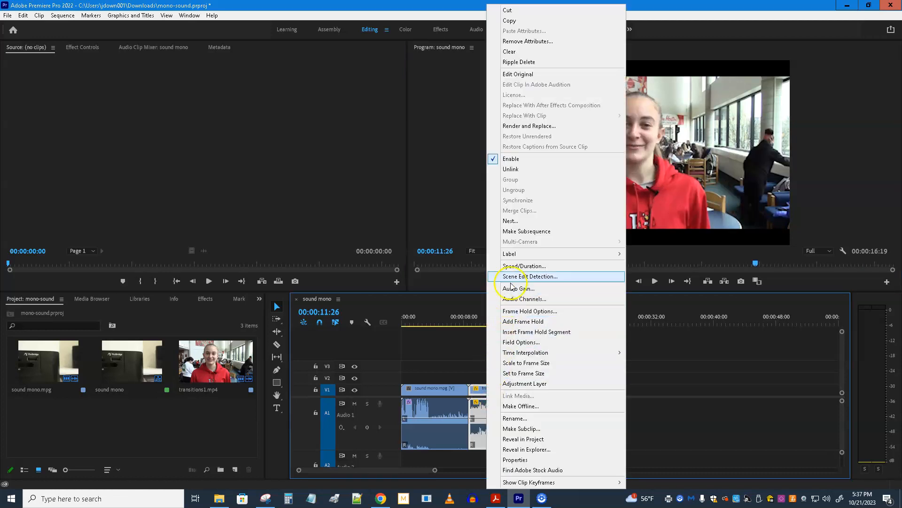
left_click(531, 265)
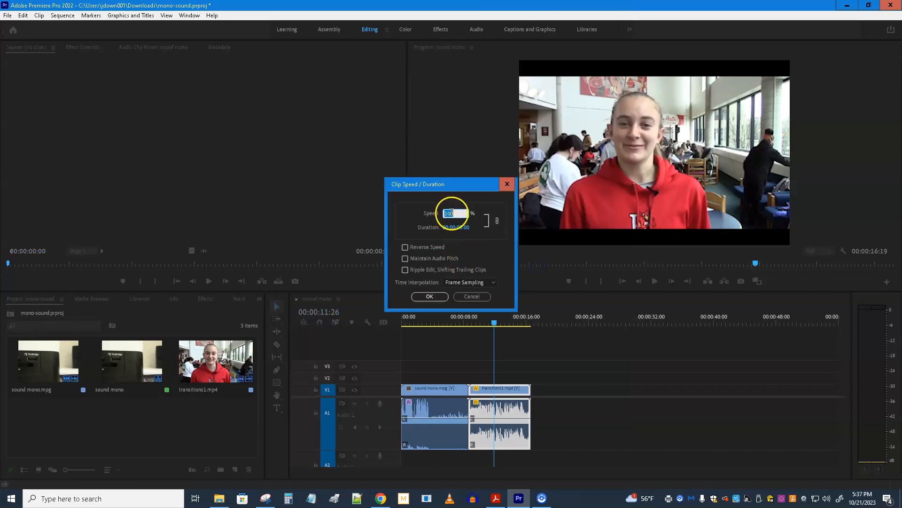
type("50")
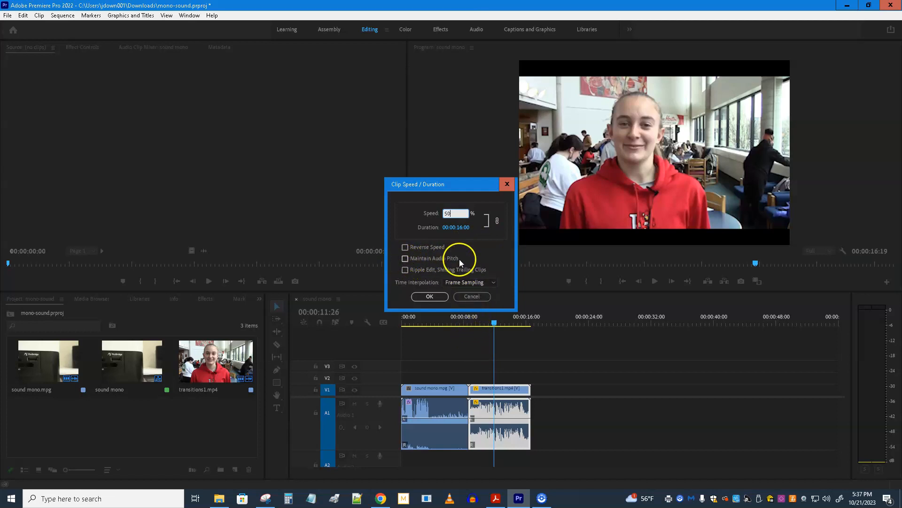
left_click(430, 297)
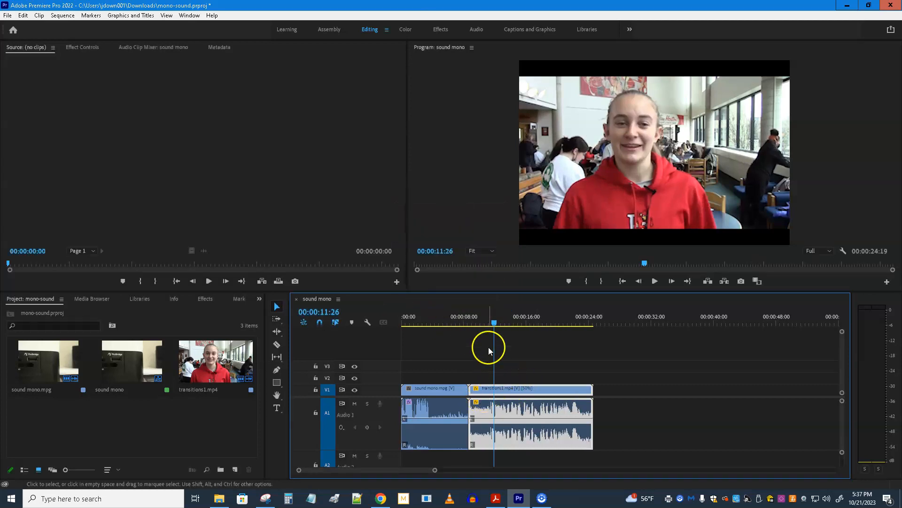
Play the slowed transitions1.mp4 clip from 00:00:10:23 to check how its audio sounds.
left_click(488, 324)
left_click_drag(488, 323, 486, 324)
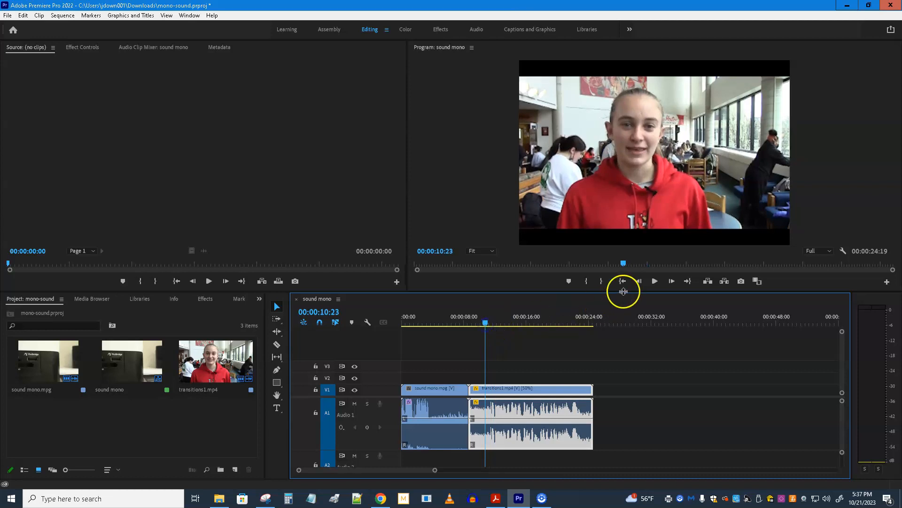
left_click(654, 282)
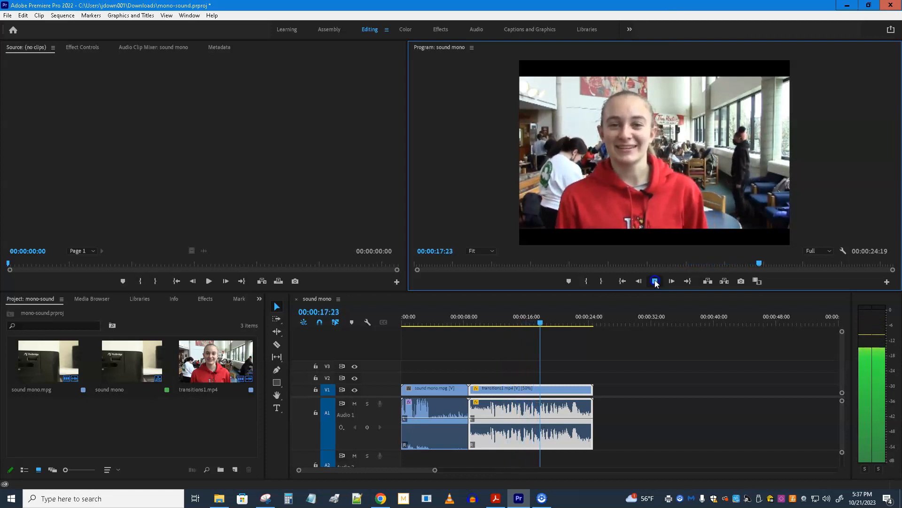
left_click(656, 281)
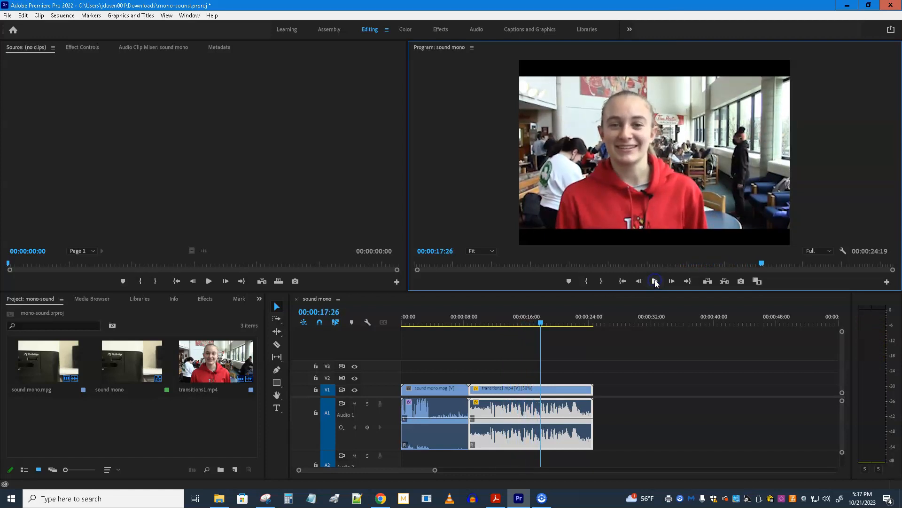
Enable Maintain Audio Pitch for the slowed transitions1.mp4 clip and play it from 00:00:17:26 to check the audio.
right_click(505, 415)
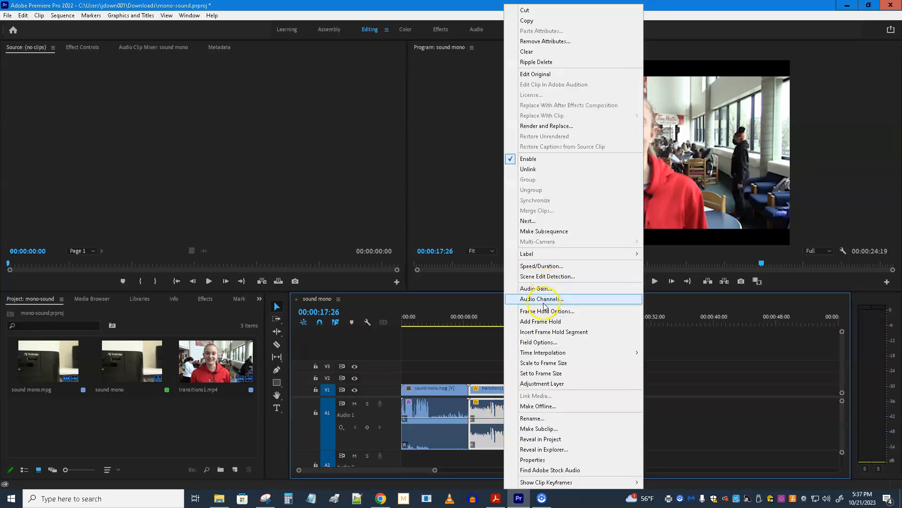
left_click(540, 266)
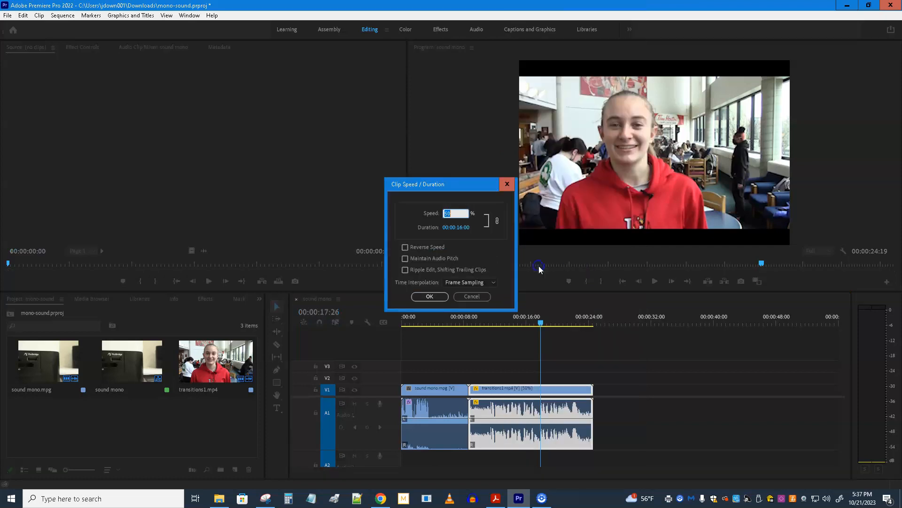
left_click(405, 258)
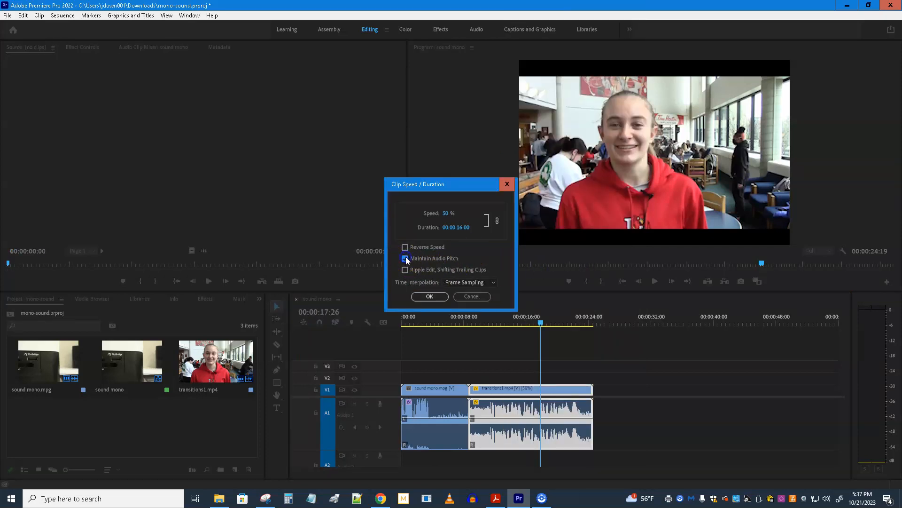
left_click(429, 297)
left_click(655, 282)
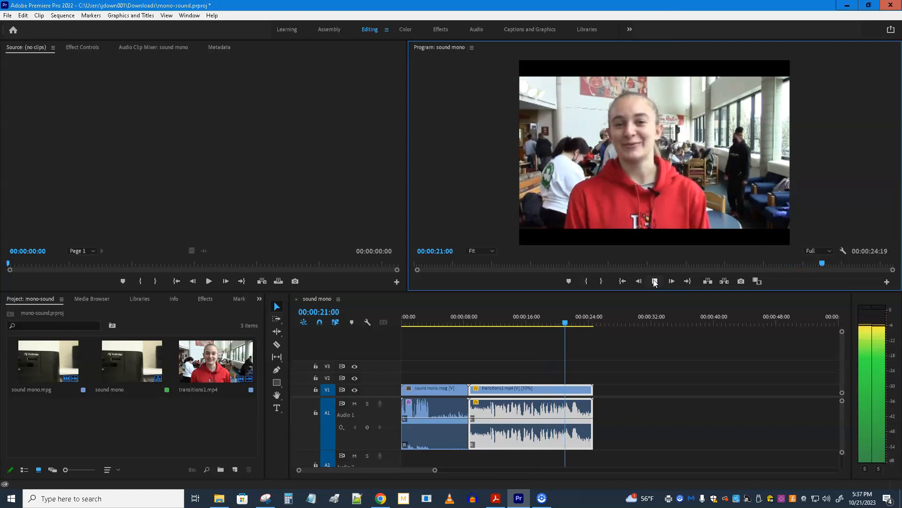
left_click(654, 281)
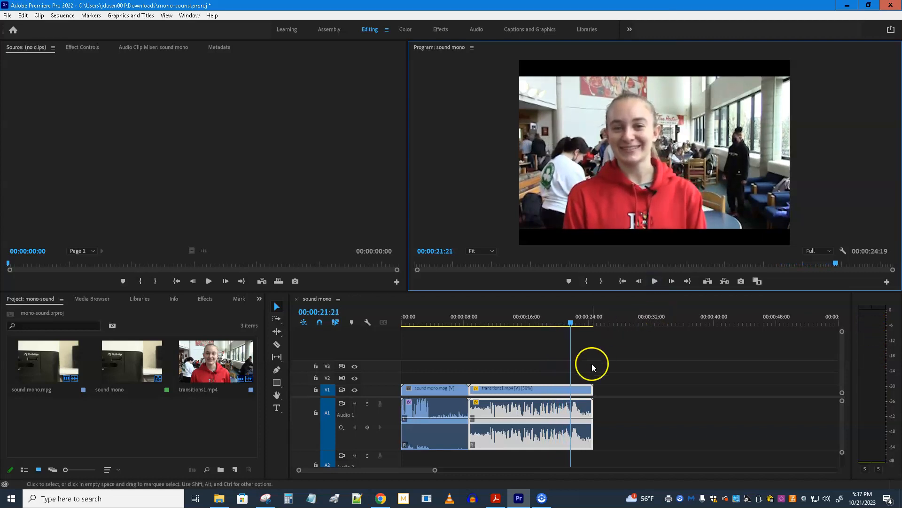